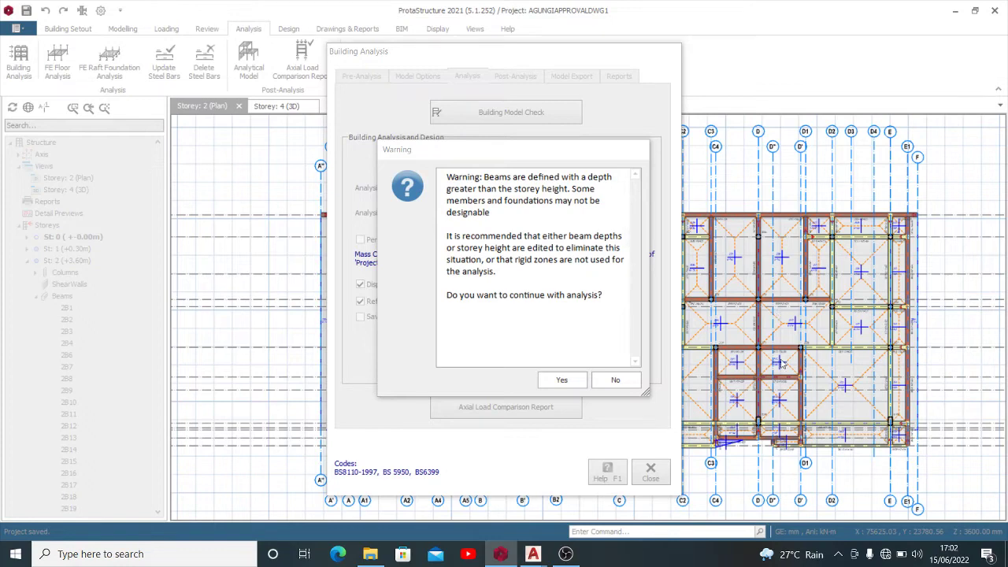
# - Continue past the beam-depth warning, then close the analysis log and Building Analysis window
pyautogui.click(630, 380)
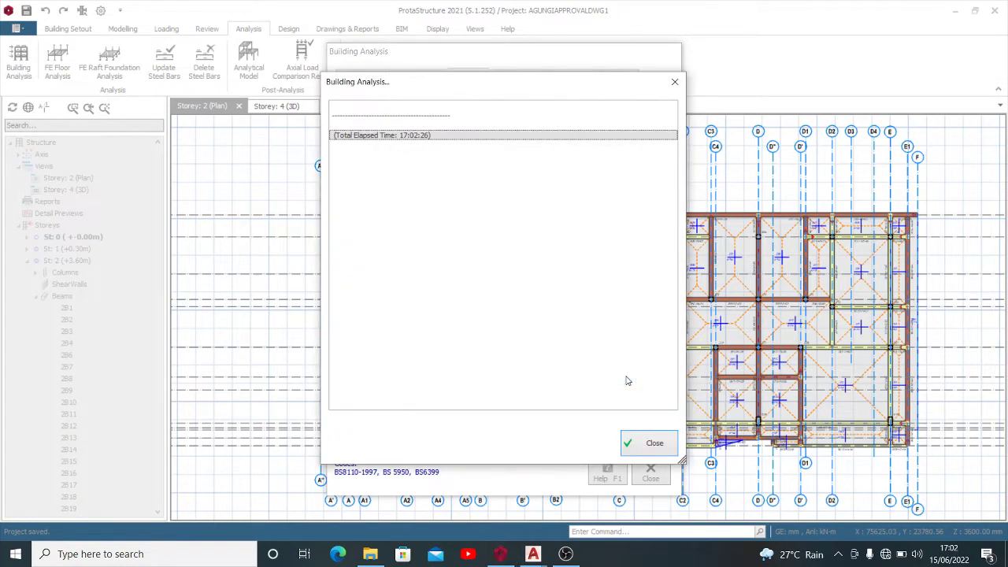
pyautogui.click(653, 443)
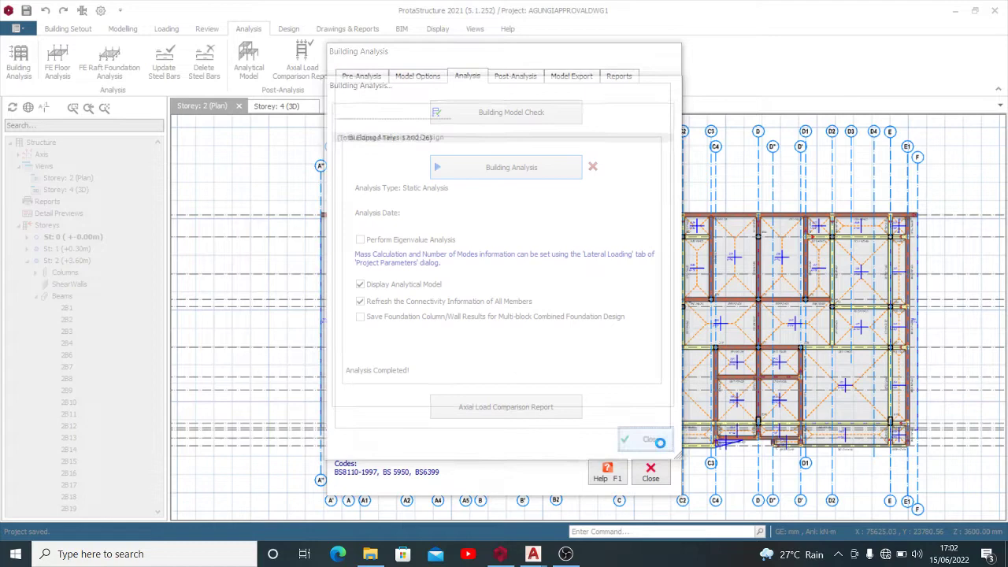
pyautogui.click(650, 472)
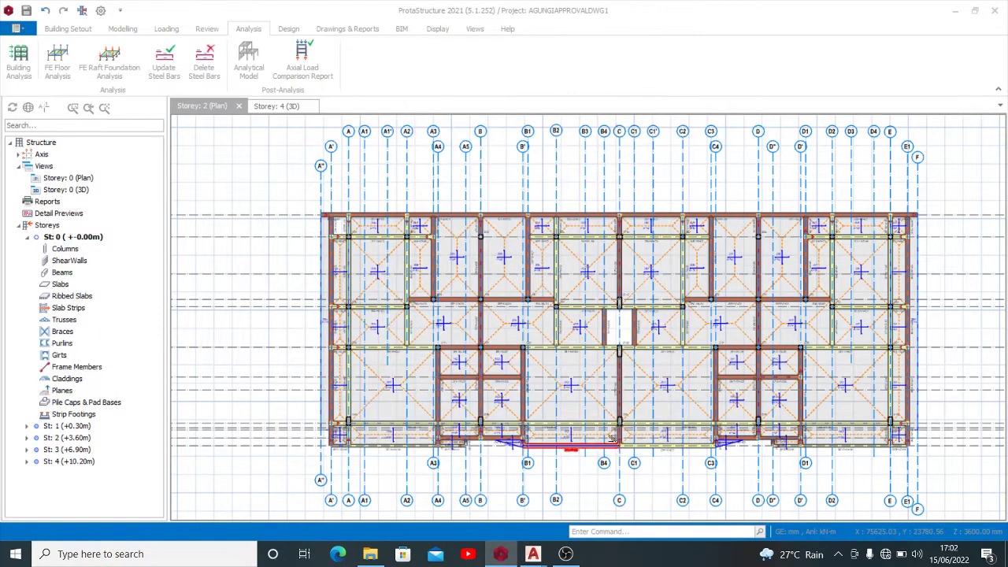
# - Collapse storey 0's member list and bring up the context menu for Storeys
pyautogui.click(30, 237)
pyautogui.click(45, 226)
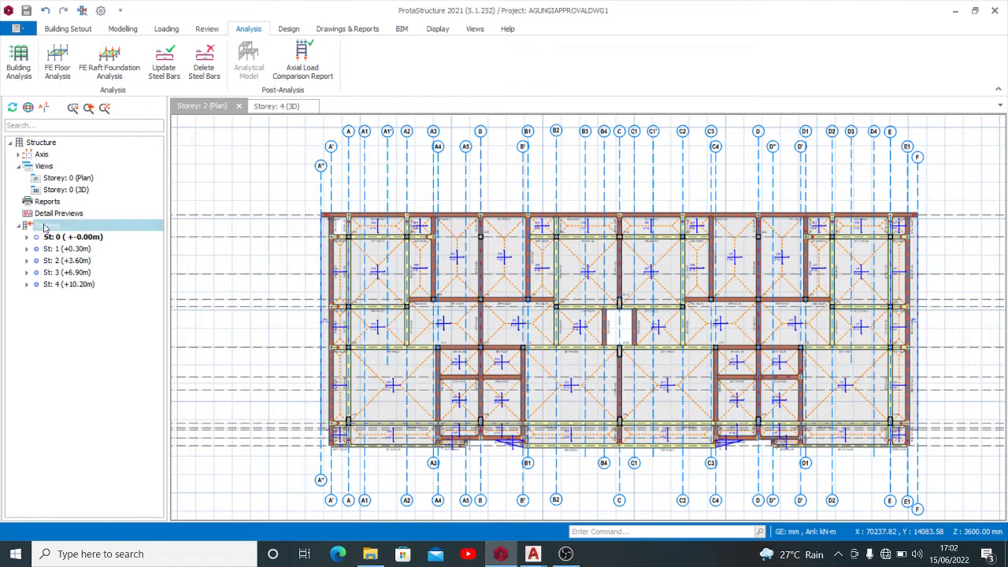
pyautogui.rightClick(45, 225)
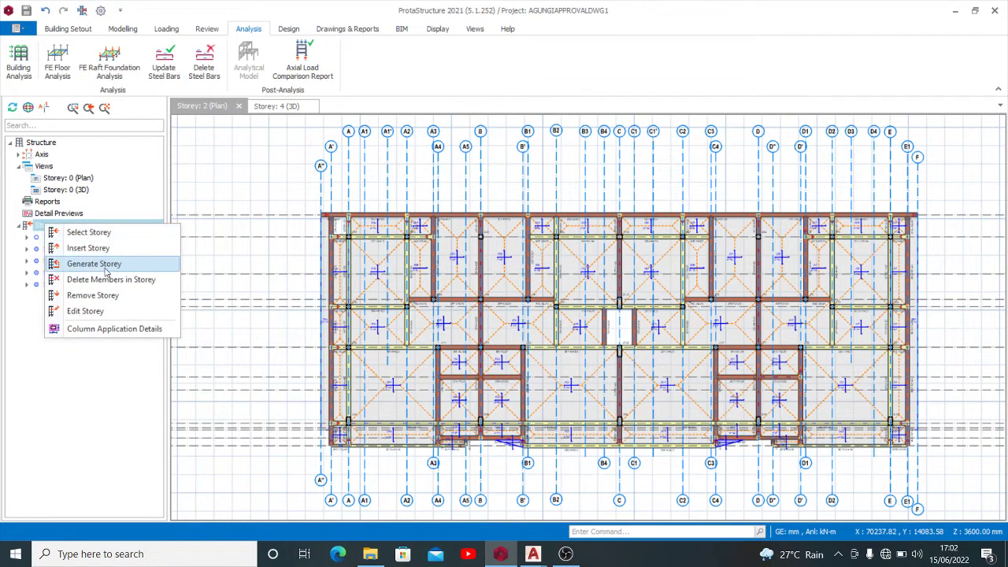
# - Review the Edit Storey table of four storeys up to 10200 mm, then cancel unchanged
pyautogui.click(87, 313)
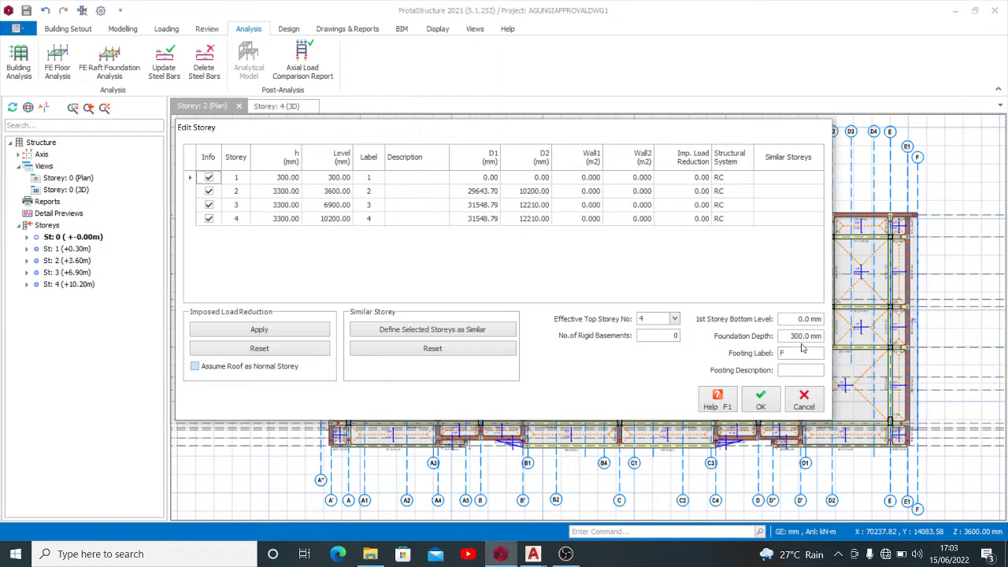
pyautogui.click(800, 400)
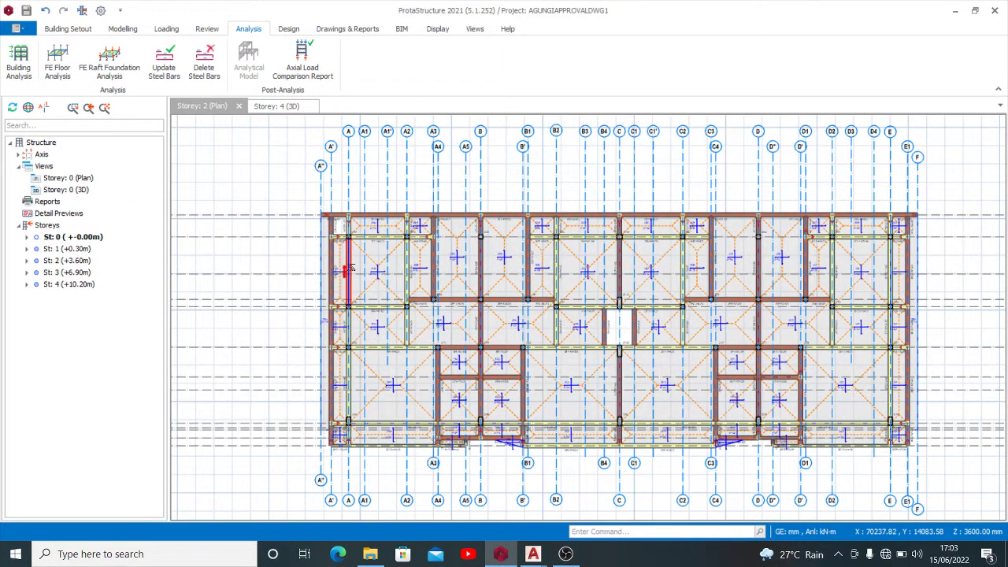
# - Zoom into the plan, open the storey 0 plan, and collapse its member list
pyautogui.scroll(8, 349, 269)
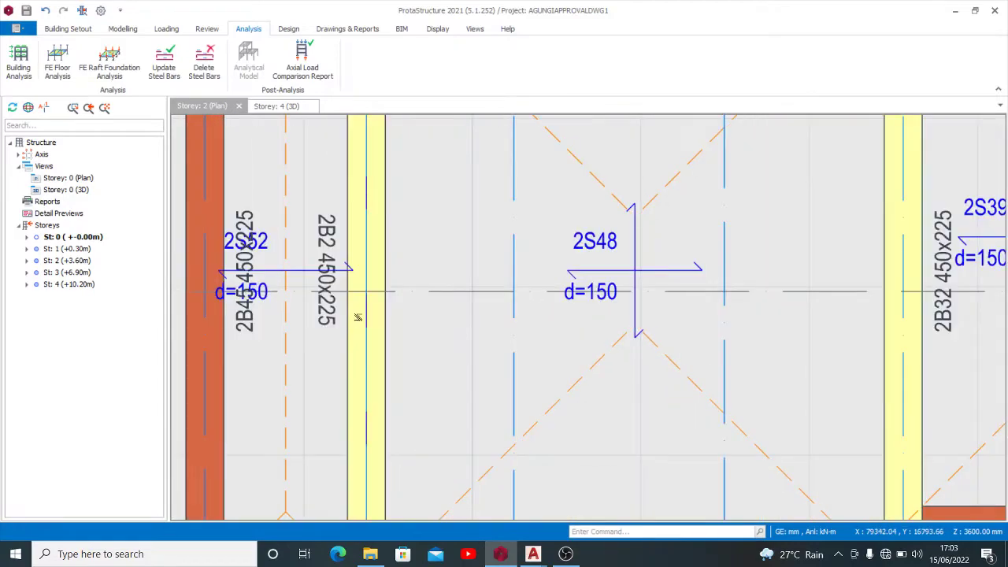
pyautogui.doubleClick(75, 236)
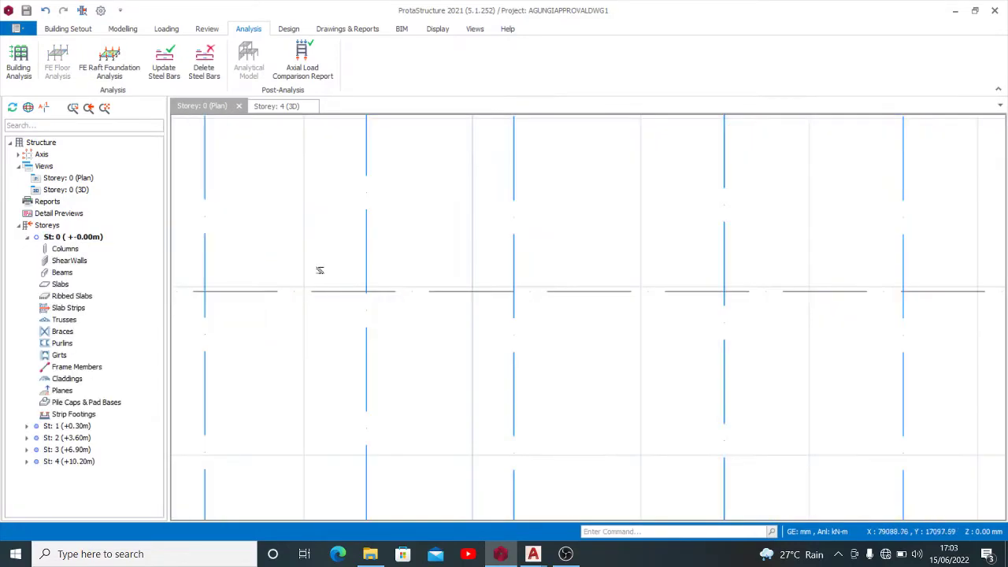
pyautogui.click(37, 237)
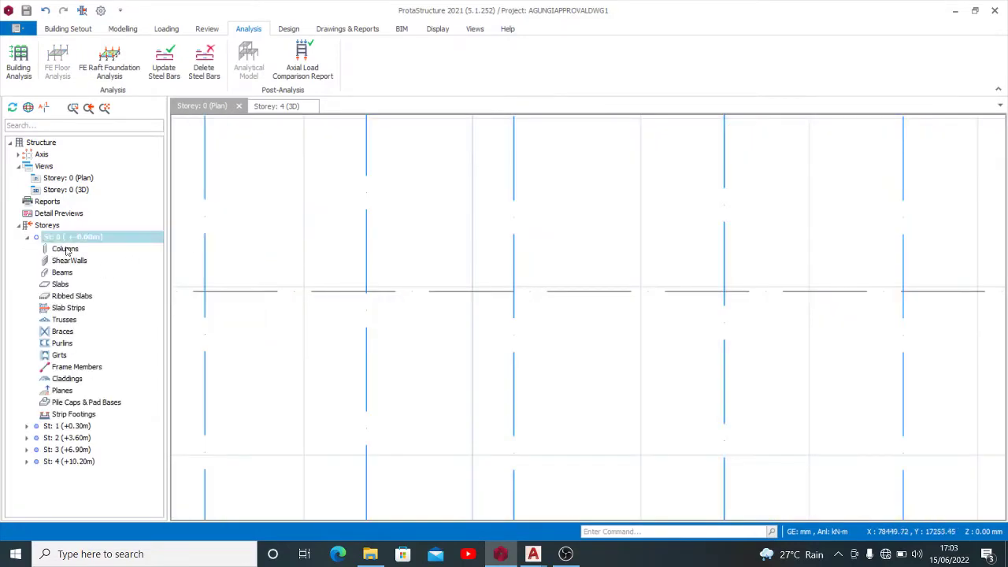
pyautogui.click(28, 237)
# - Switch to the storey 1 plan and zoom in on beam 1B18 (900x225)
pyautogui.click(74, 250)
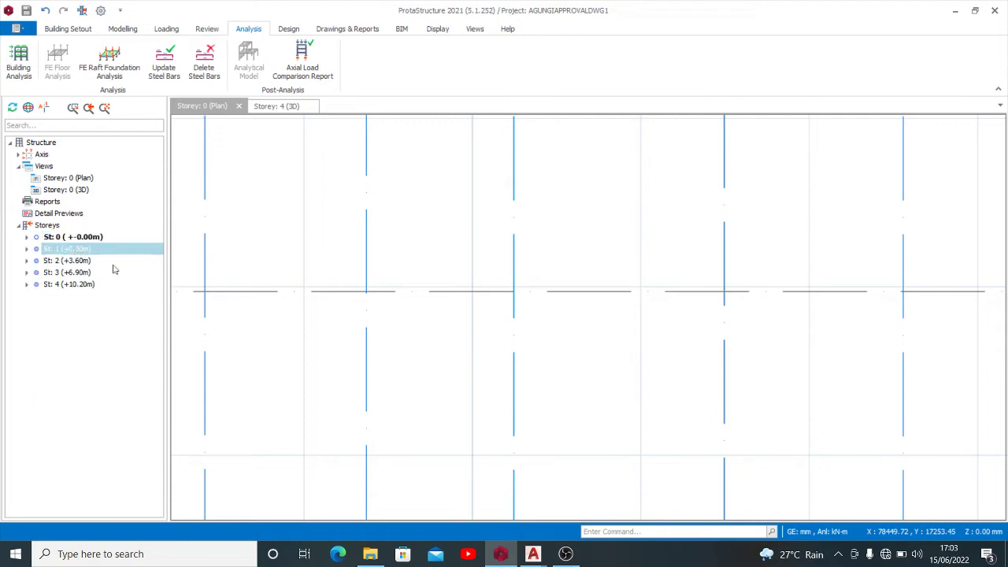
pyautogui.scroll(2, 345, 276)
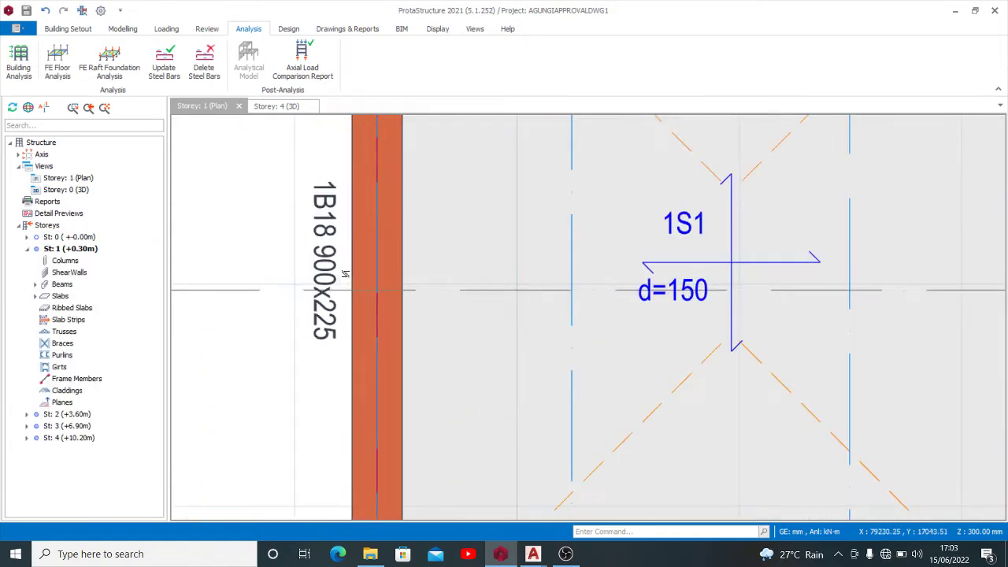
pyautogui.scroll(-2, 345, 274)
pyautogui.scroll(2, 339, 260)
pyautogui.moveTo(334, 252)
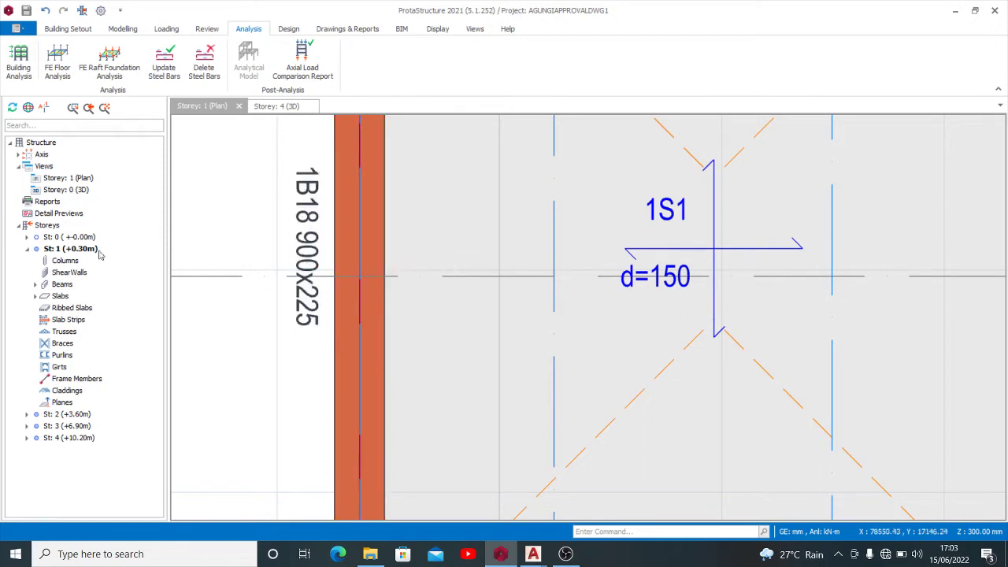
pyautogui.click(27, 249)
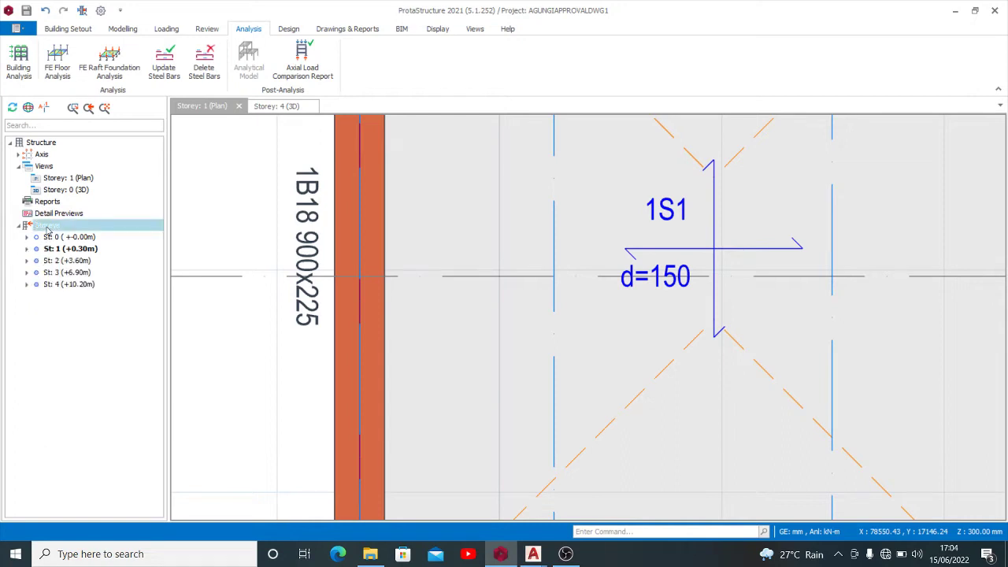
# - Set storey 1's height to 900 mm and confirm, lifting upper levels to 4200, 7500 and 10800
pyautogui.rightClick(47, 226)
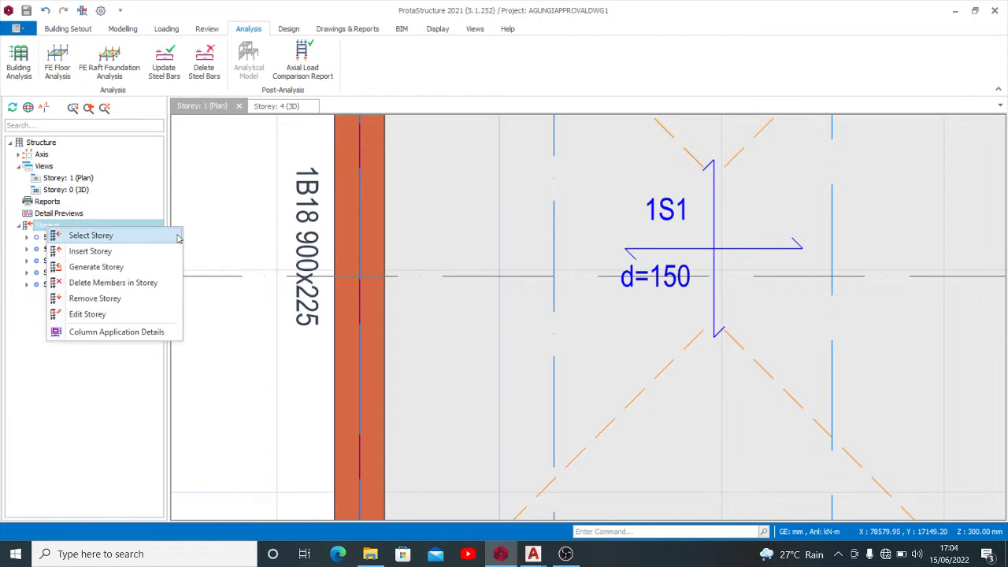
pyautogui.click(88, 314)
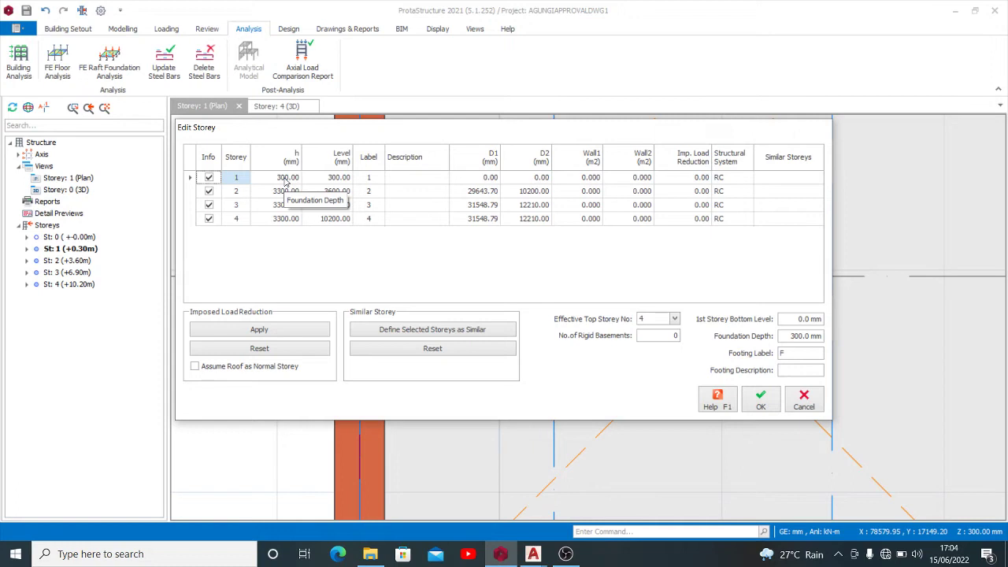
pyautogui.click(288, 181)
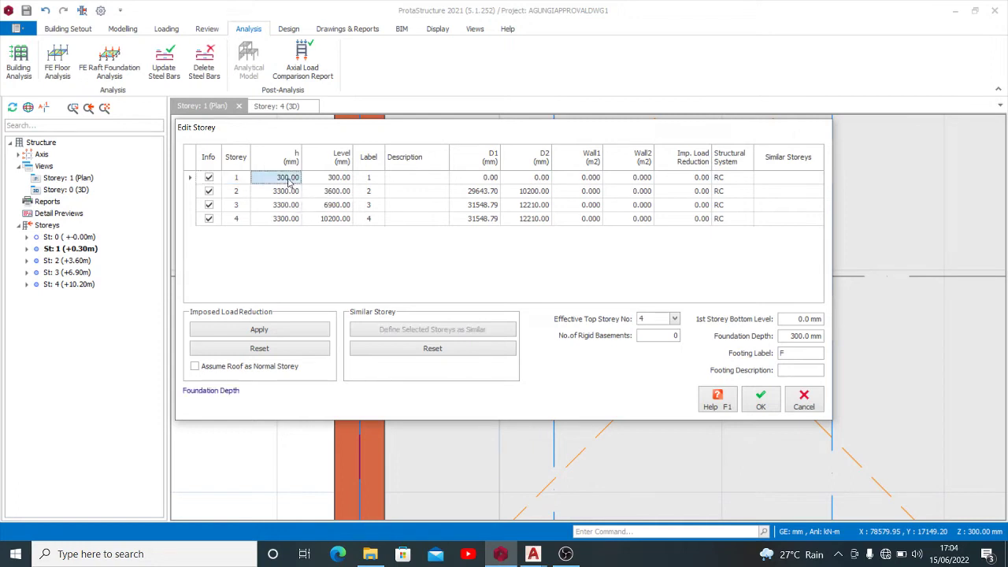
pyautogui.click(289, 178)
pyautogui.press('BackSpace')
pyautogui.press('BackSpace')
pyautogui.press('BackSpace')
pyautogui.write('900')
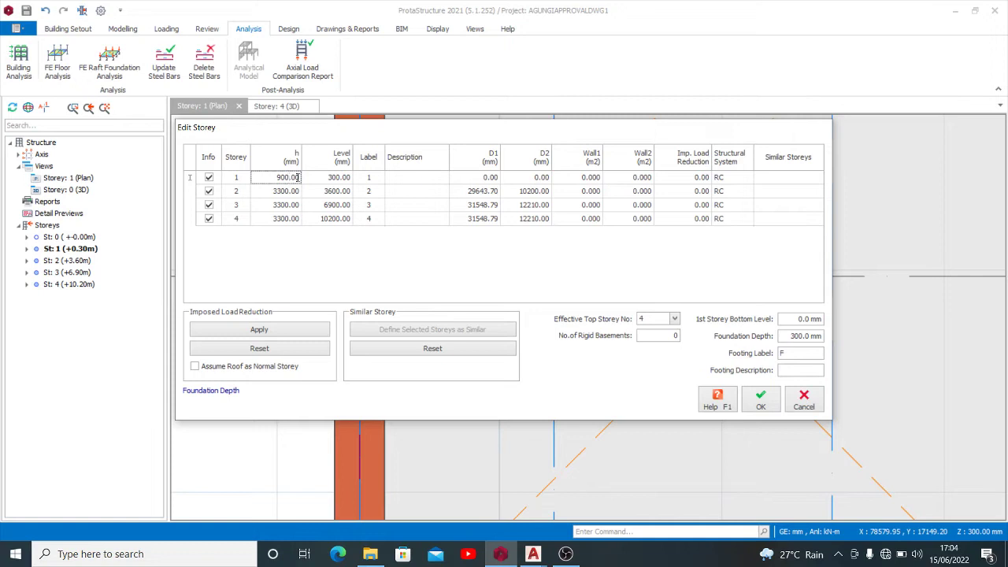
pyautogui.click(386, 195)
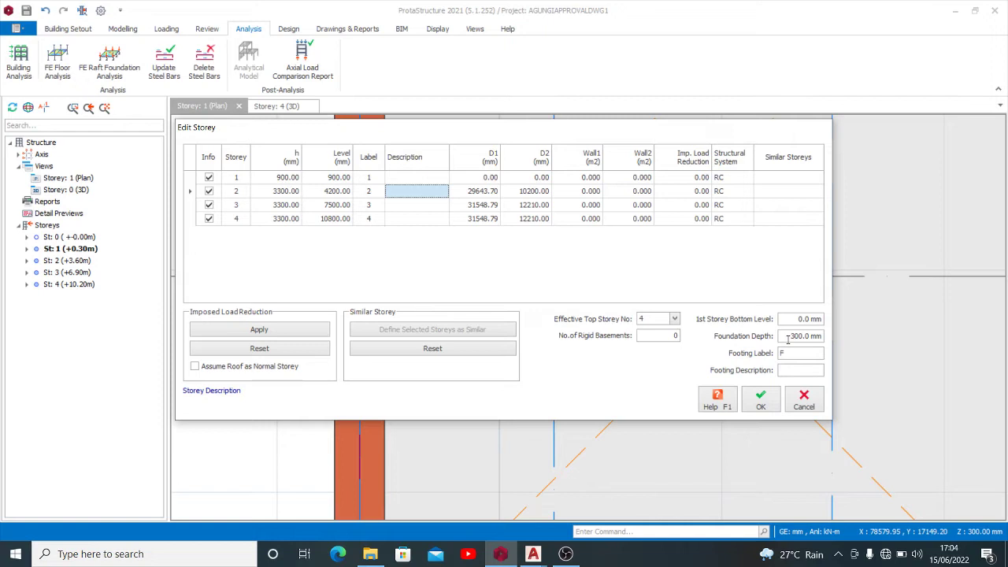
pyautogui.click(760, 405)
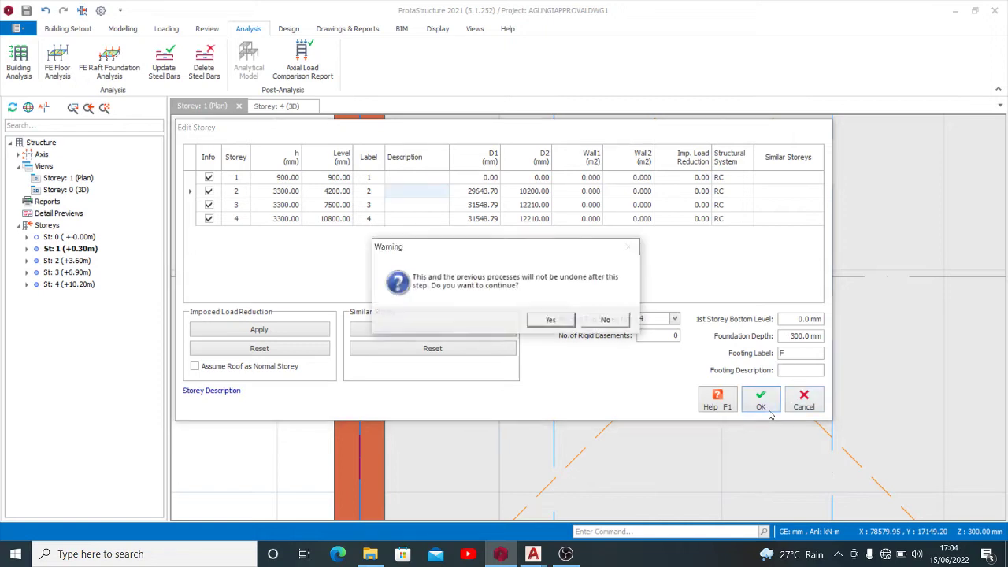
pyautogui.click(560, 322)
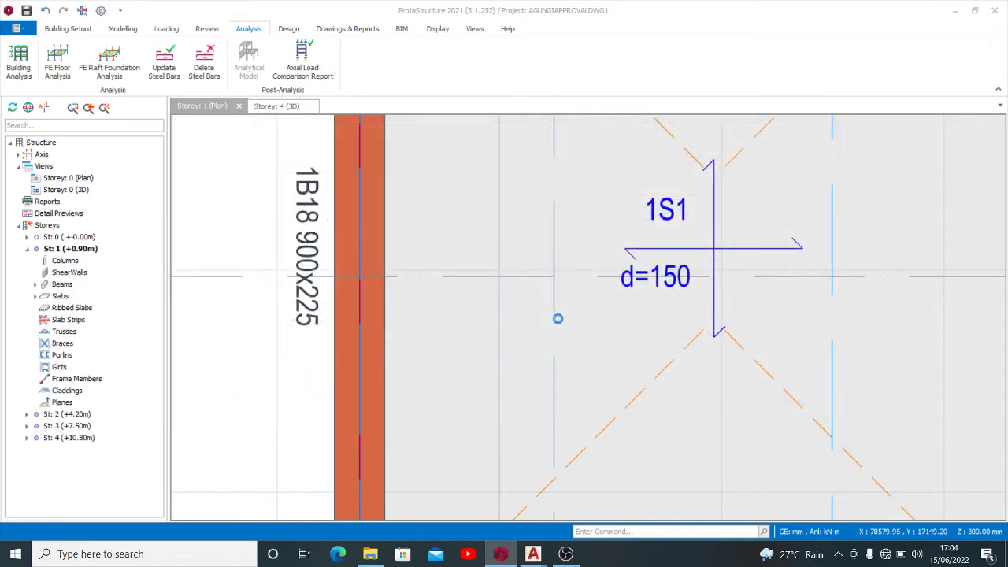
# - Open the Building Analysis settings at the analysis and design options
pyautogui.scroll(-10, 346, 276)
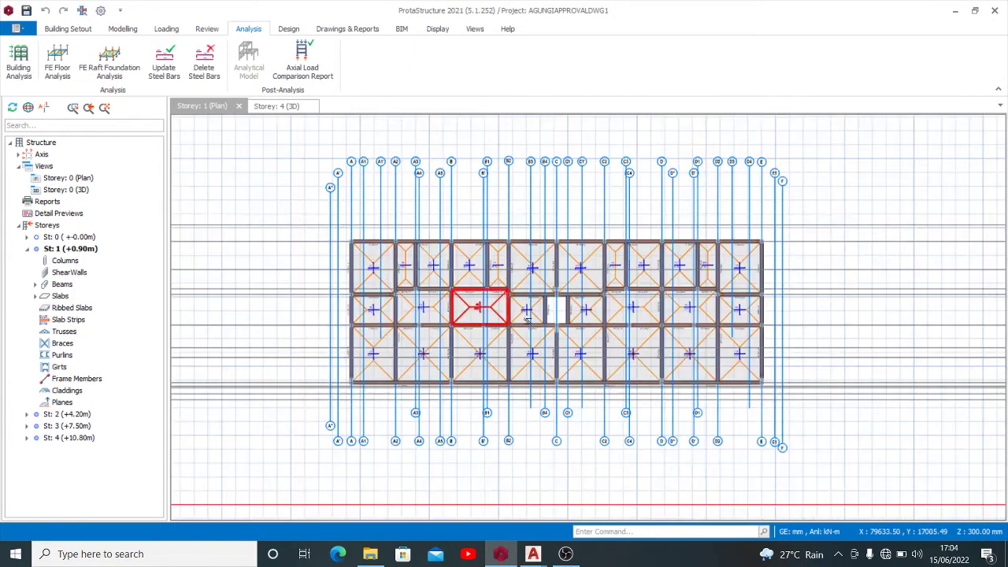
pyautogui.scroll(2, 608, 352)
pyautogui.click(19, 63)
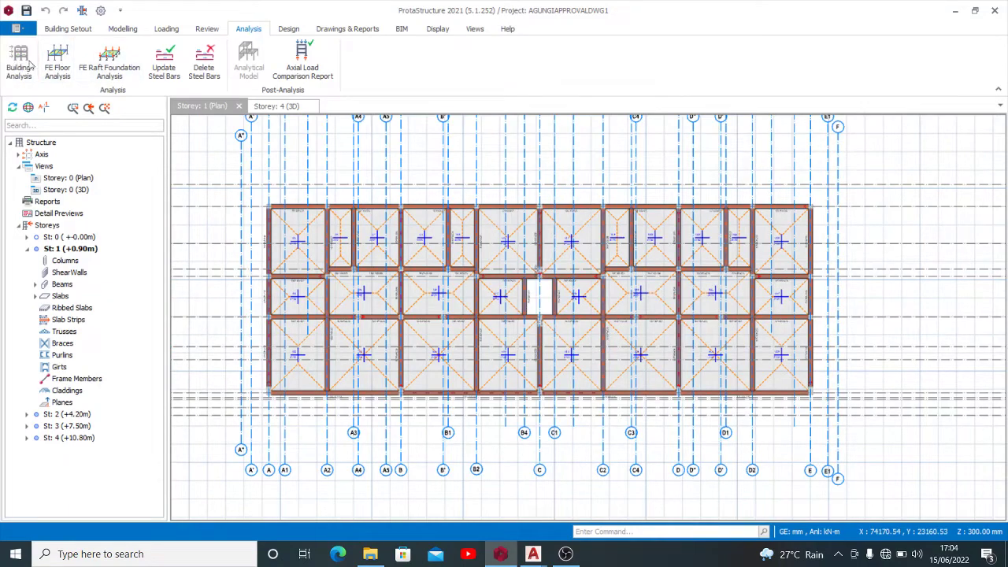
pyautogui.click(470, 80)
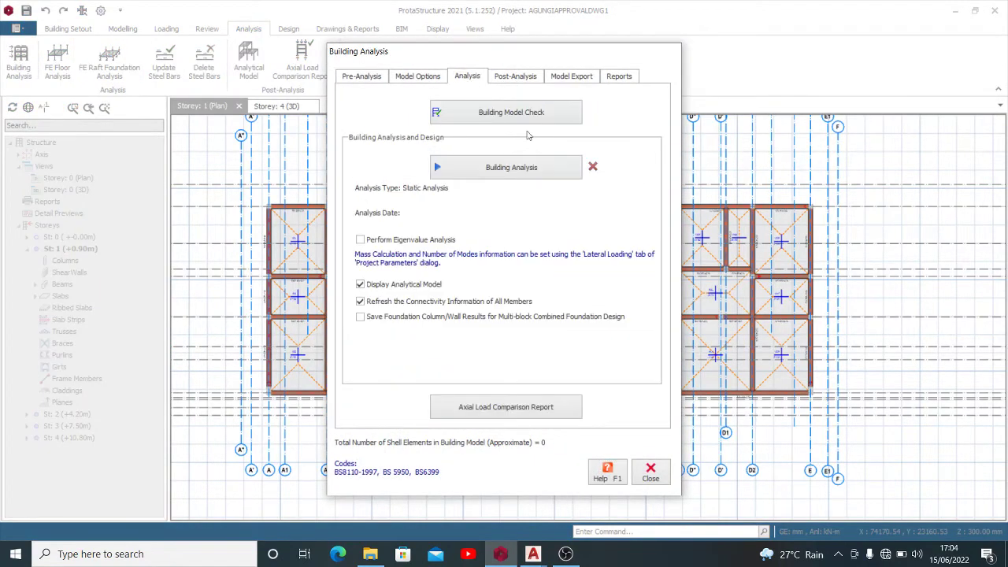
# - Run the building analysis with column/wall and beam reinforcement design and bar re-selection
pyautogui.click(540, 166)
pyautogui.click(474, 228)
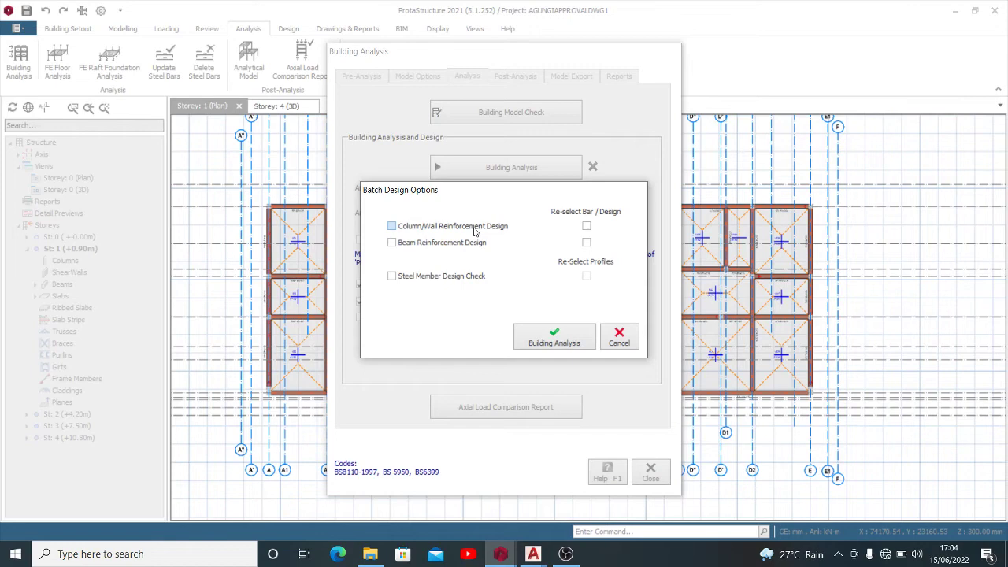
pyautogui.click(463, 244)
pyautogui.click(586, 226)
pyautogui.click(586, 243)
pyautogui.click(573, 338)
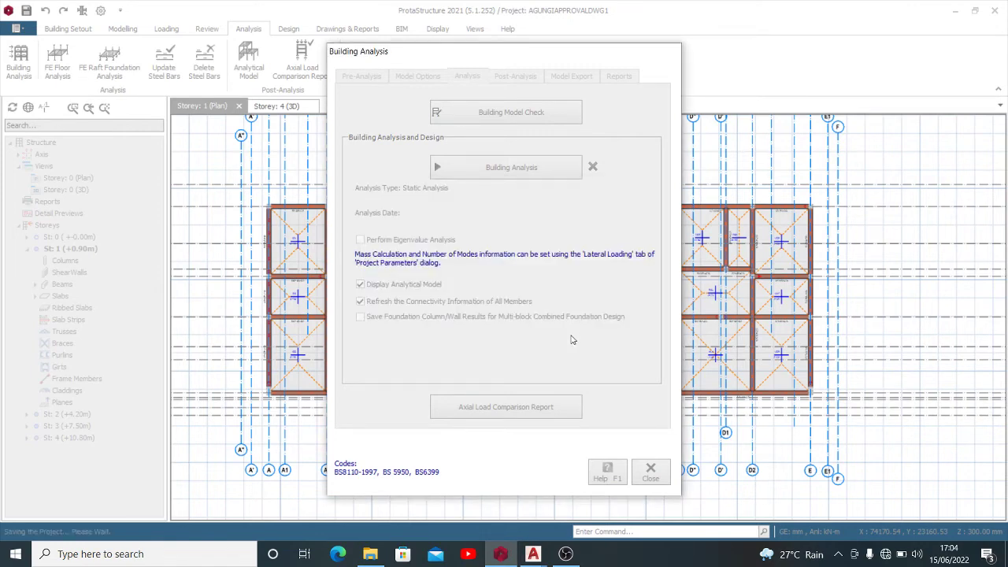